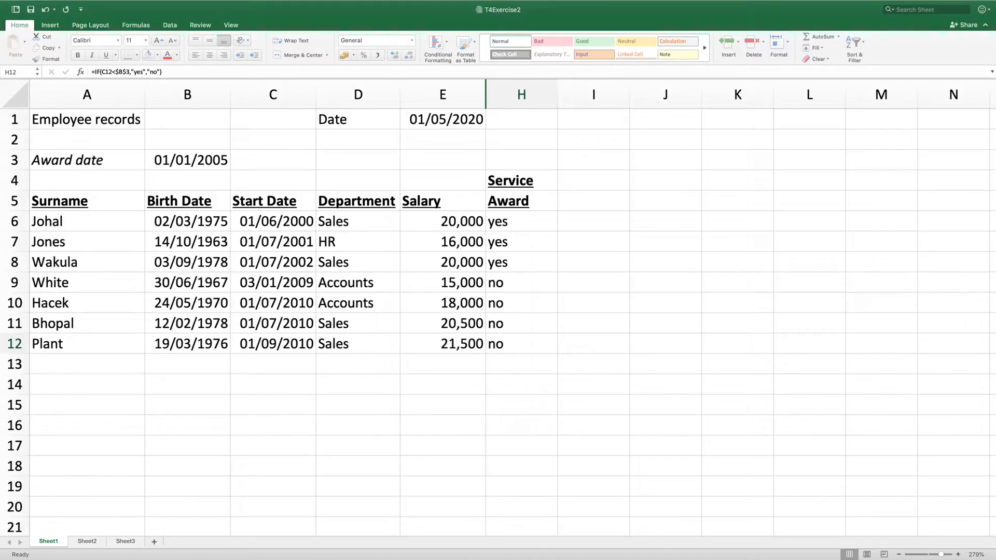
# Enter the two-row heading "New" in cell I4 and "Salary" in cell I5
pyautogui.doubleClick(594, 180)
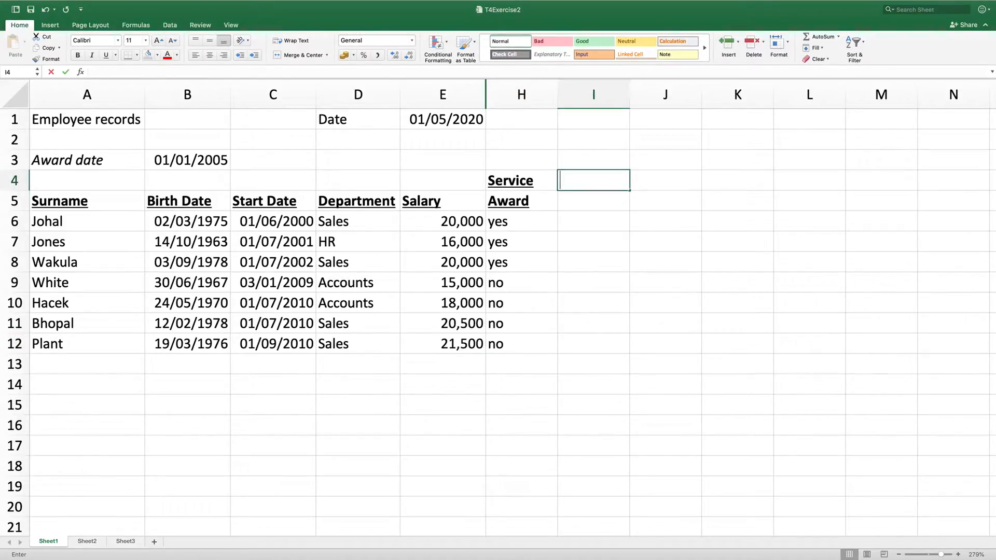
pyautogui.write('New')
pyautogui.press('Return')
pyautogui.write('Salary')
pyautogui.press('Return')
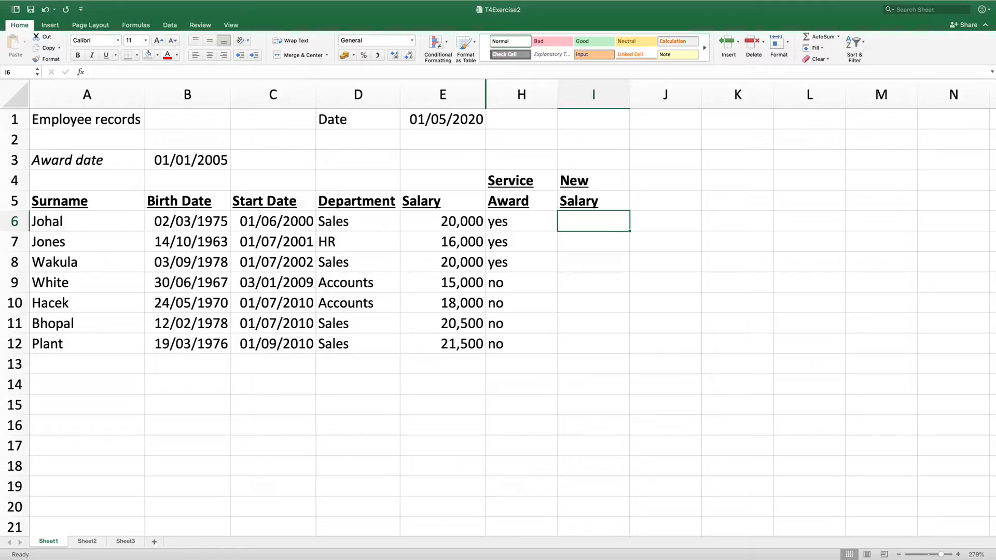
# Insert an IF function in cell I6 with the logical test D6="Sales"
pyautogui.click(839, 37)
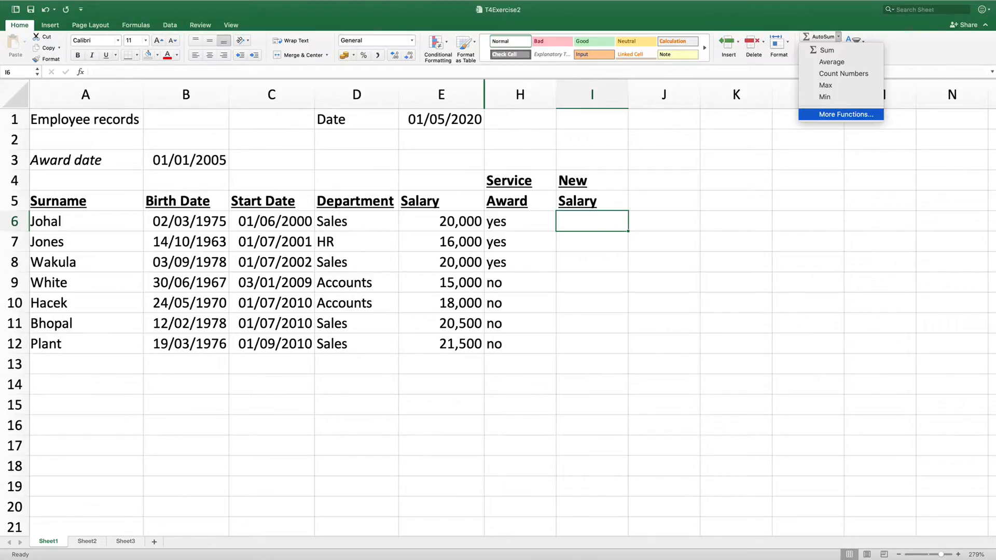
pyautogui.click(846, 114)
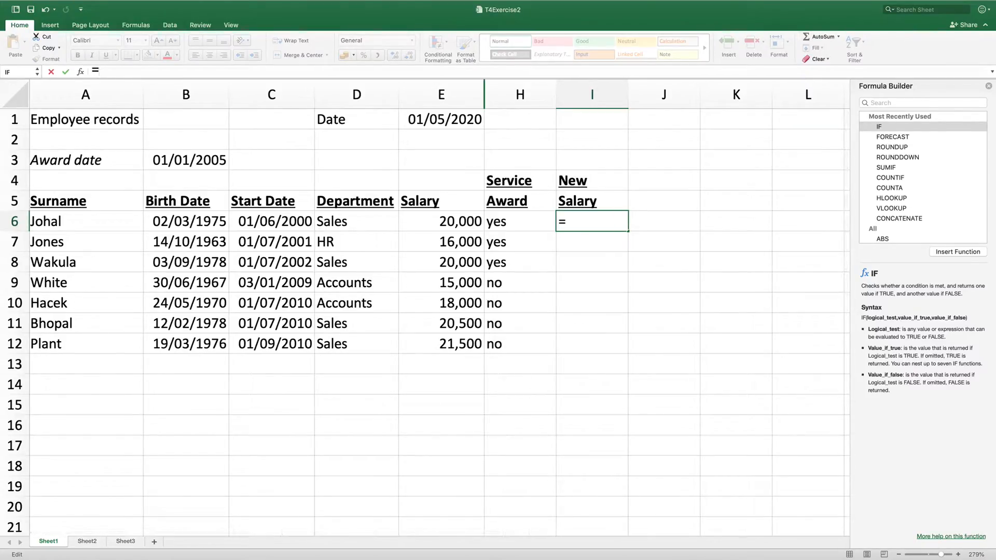
pyautogui.click(908, 103)
pyautogui.write('if')
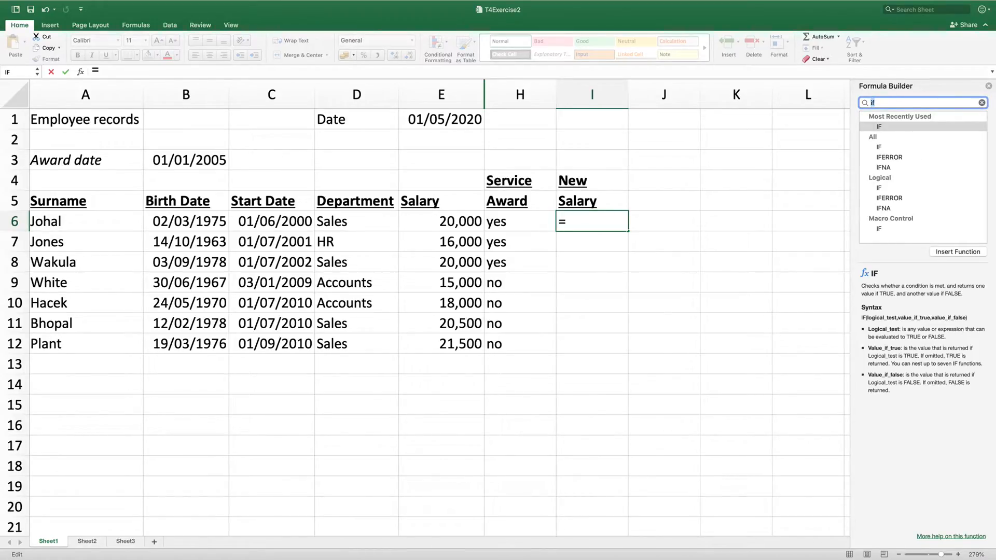
pyautogui.press('Return')
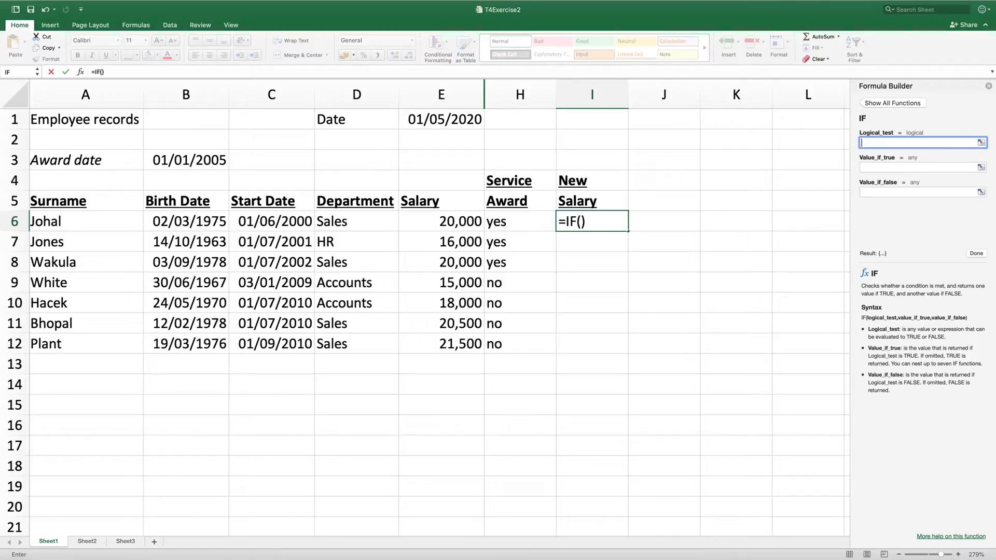
pyautogui.click(356, 221)
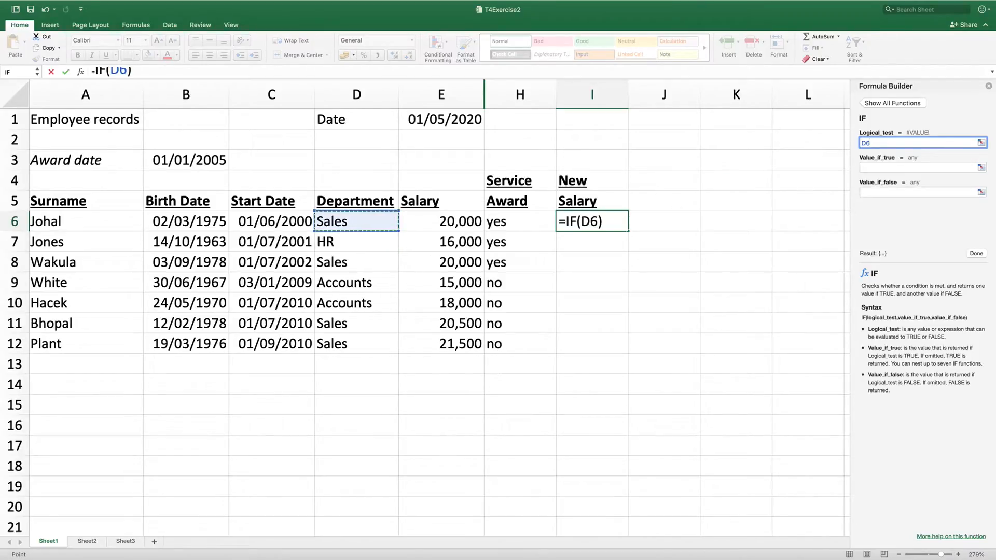
pyautogui.write('="')
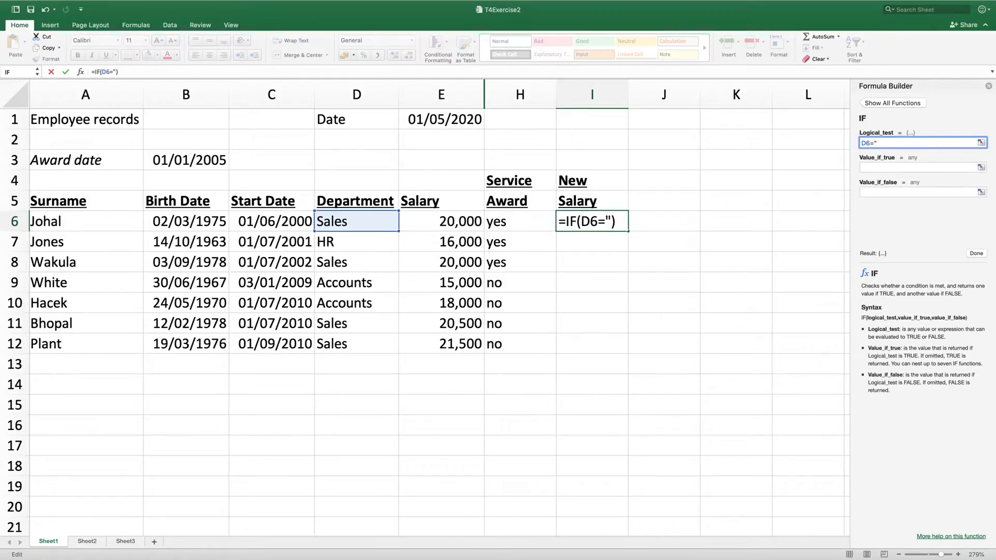
pyautogui.write('Sales"')
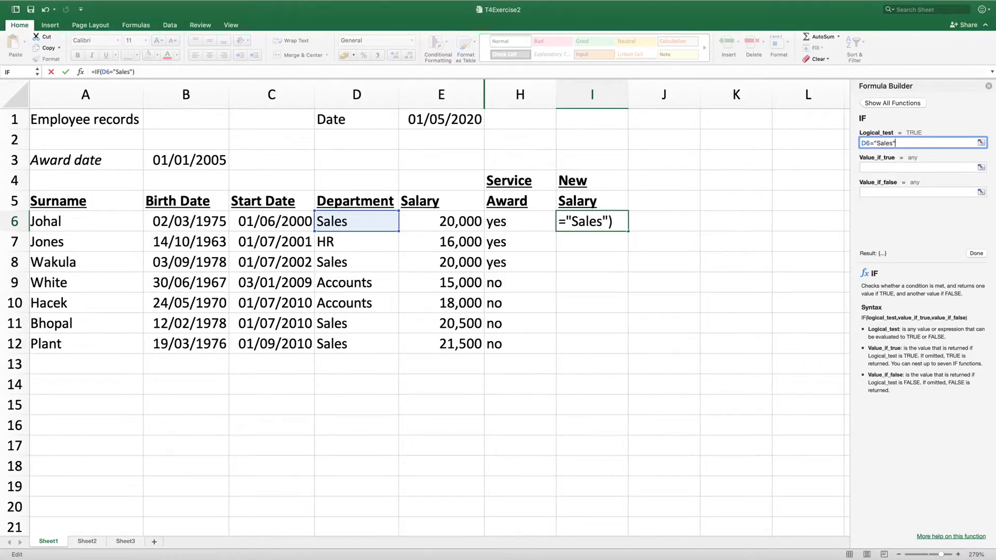
pyautogui.press('Tab')
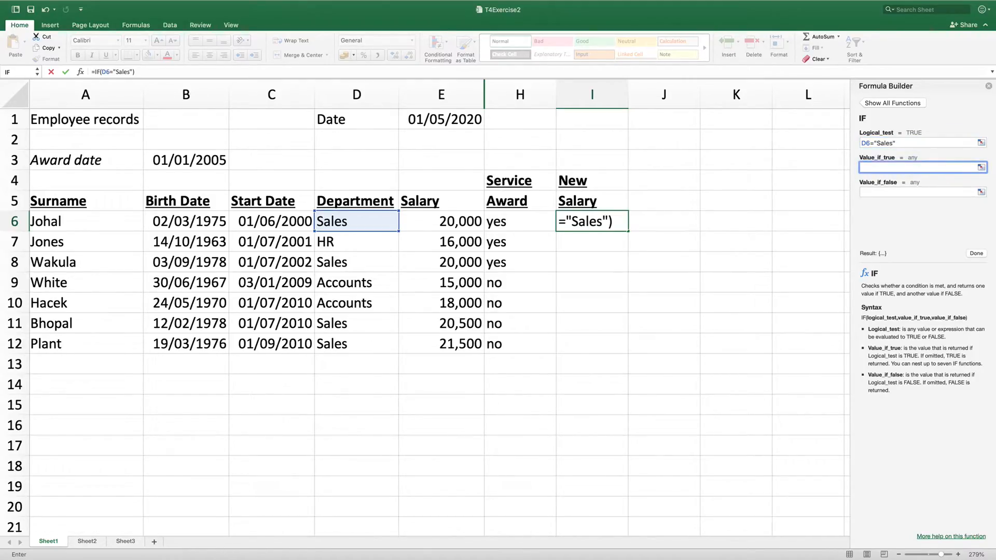
# Complete the IF function in I6 with E6+200 as the true value and E6+100 as the false value
pyautogui.write('E6+200')
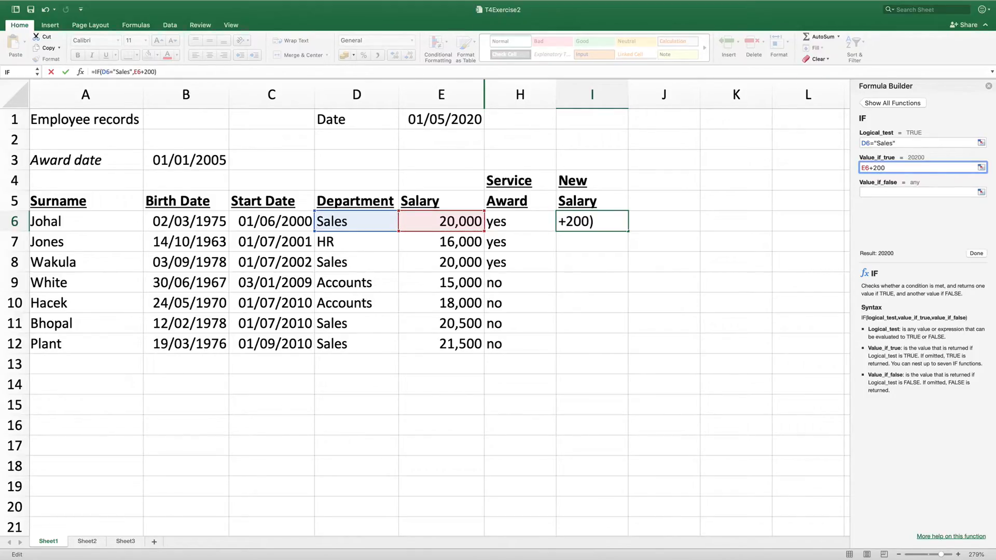
pyautogui.press('Tab')
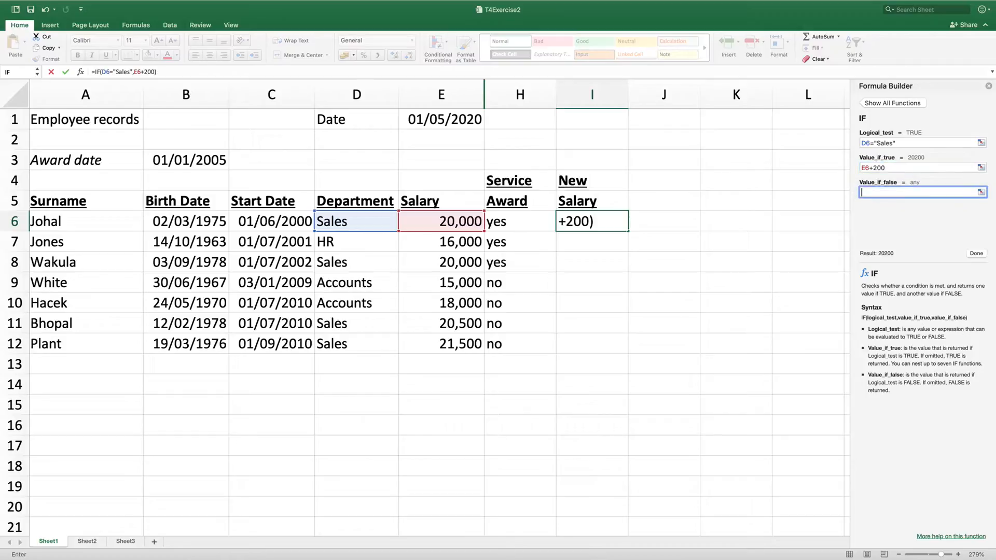
pyautogui.write('E6+')
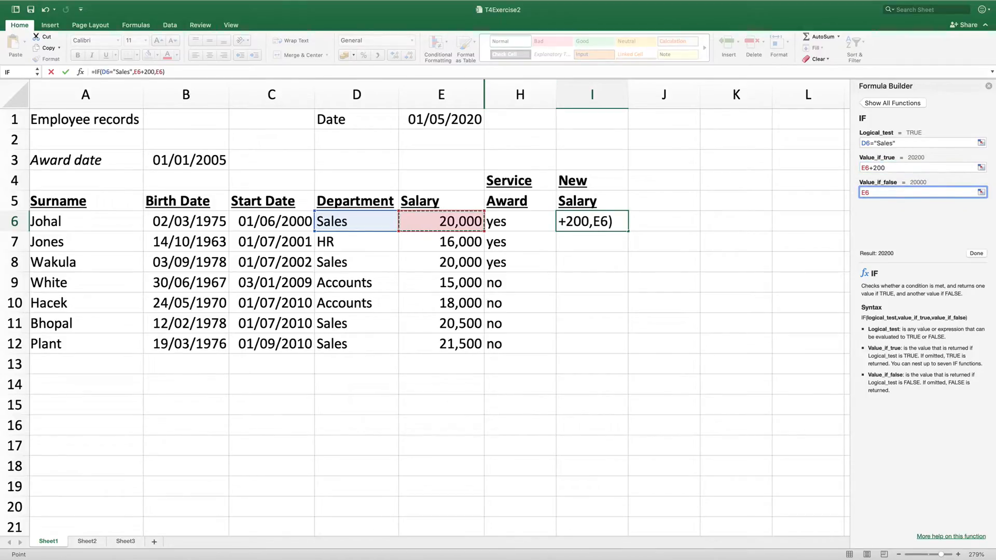
pyautogui.write('100')
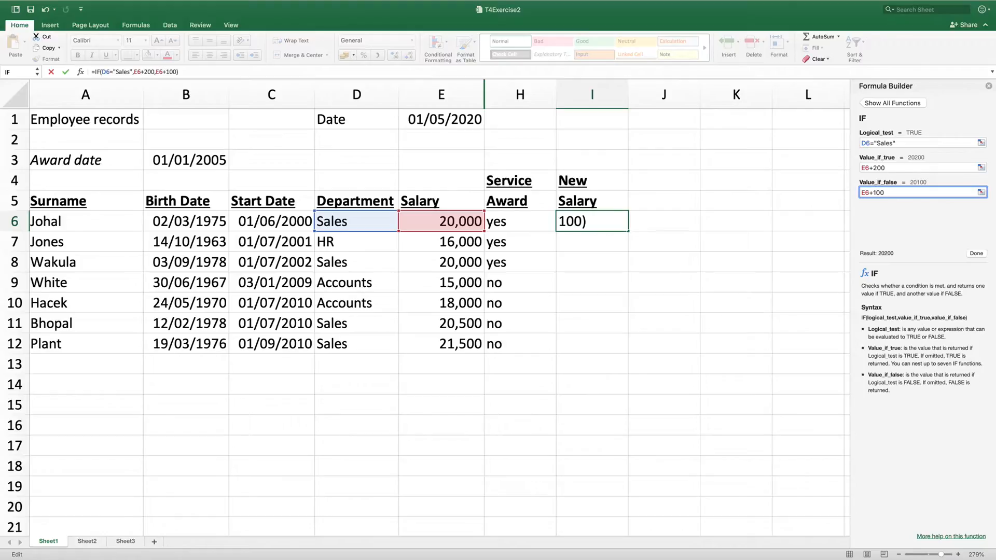
pyautogui.press('Return')
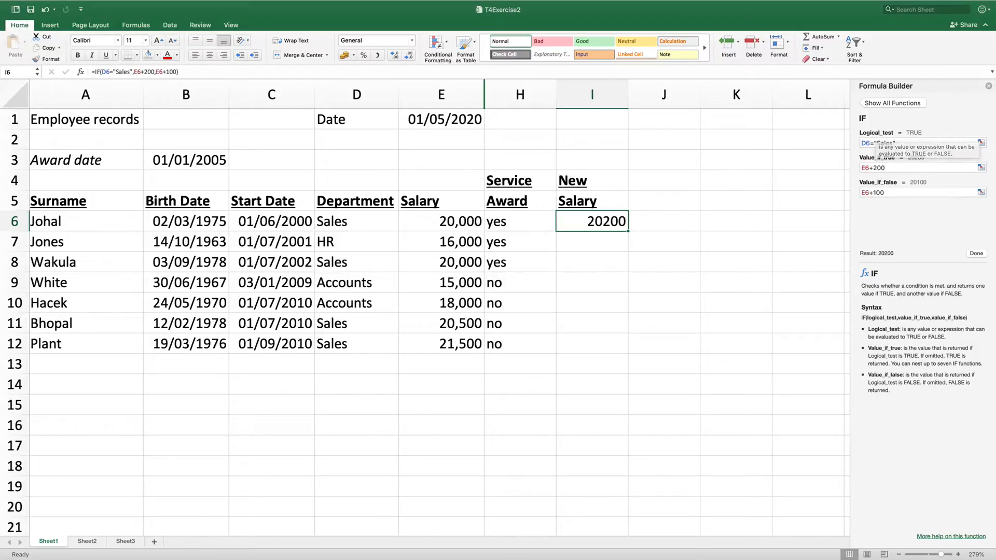
pyautogui.click(989, 85)
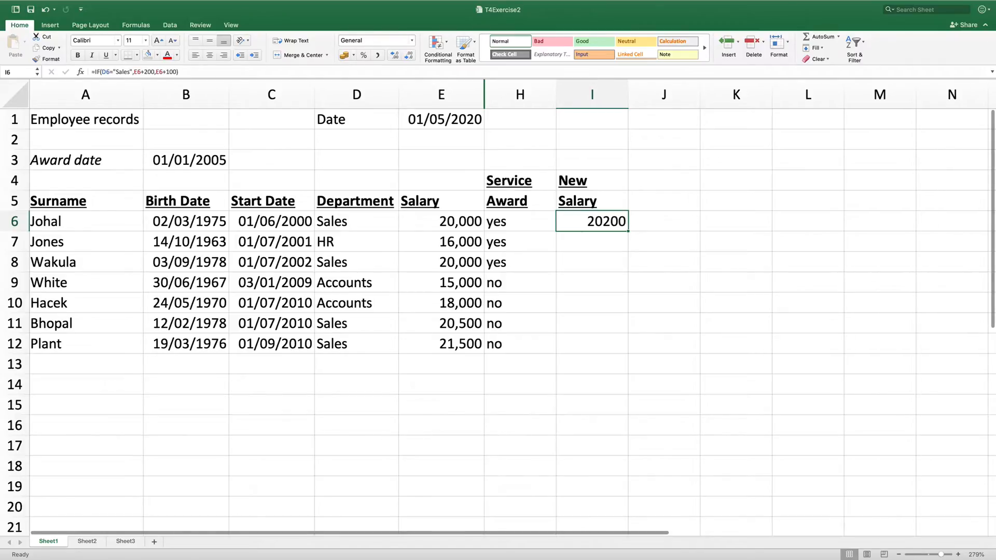
# Fill the New Salary formula down to I12 and format I6:I12 as Number with a 1000 separator
pyautogui.doubleClick(628, 231)
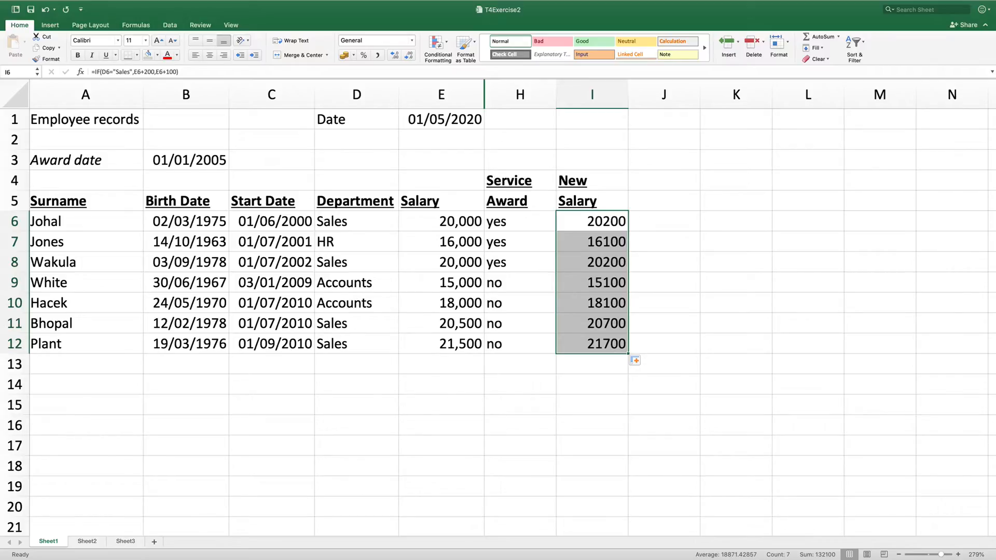
pyautogui.rightClick(594, 239)
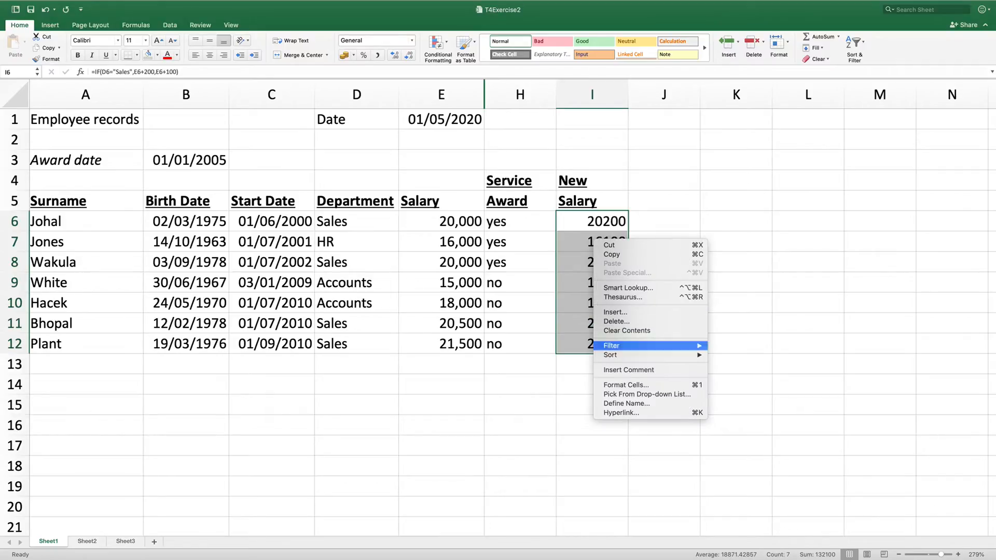
pyautogui.click(626, 385)
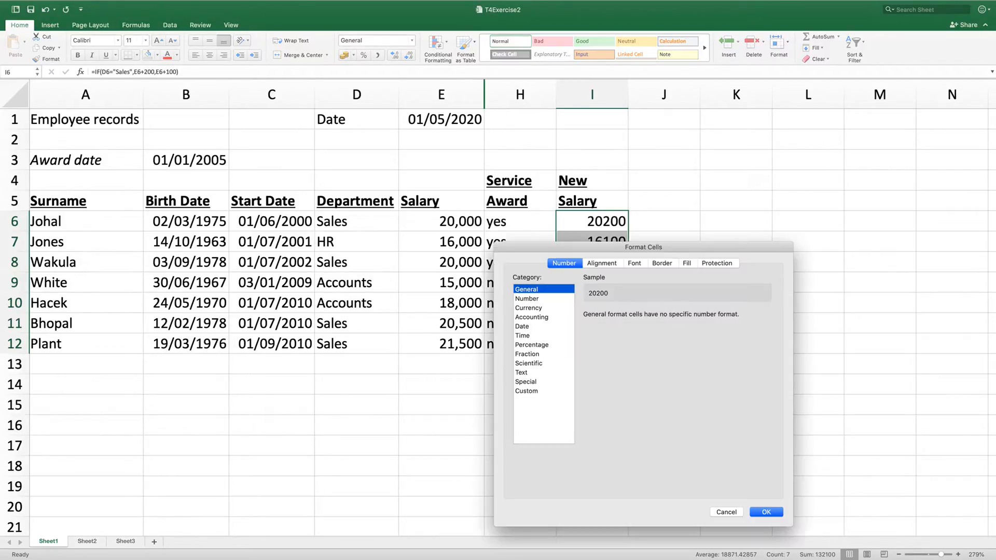
pyautogui.click(528, 298)
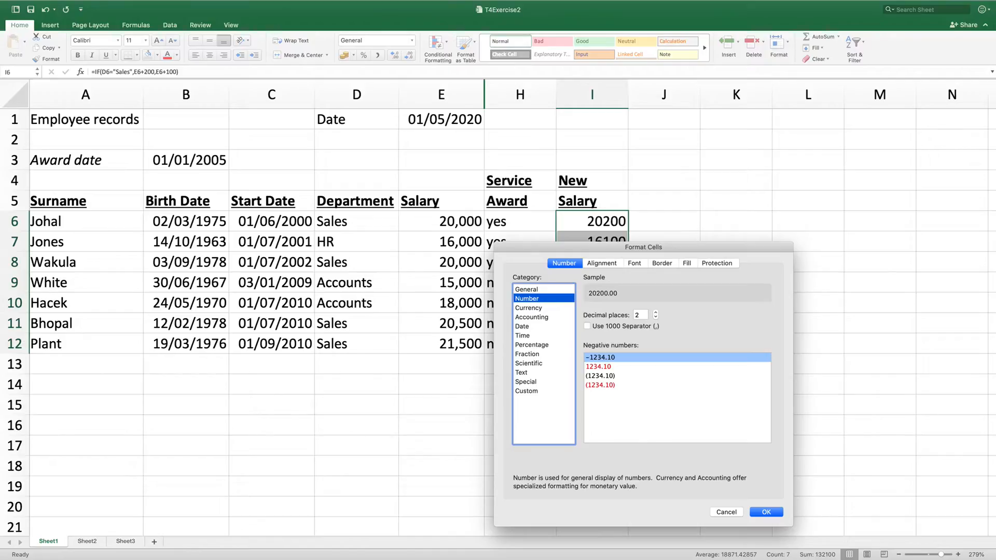
pyautogui.click(587, 326)
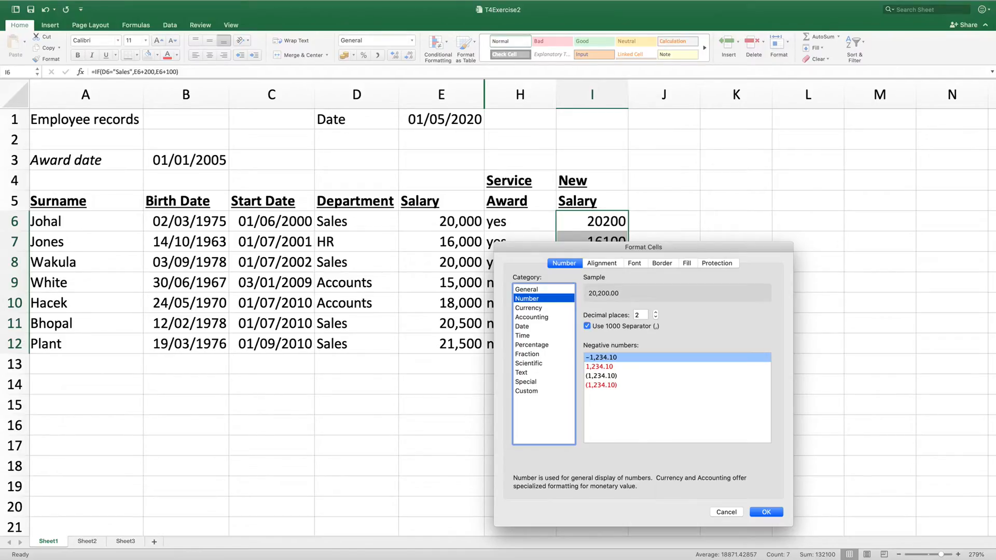
pyautogui.click(767, 513)
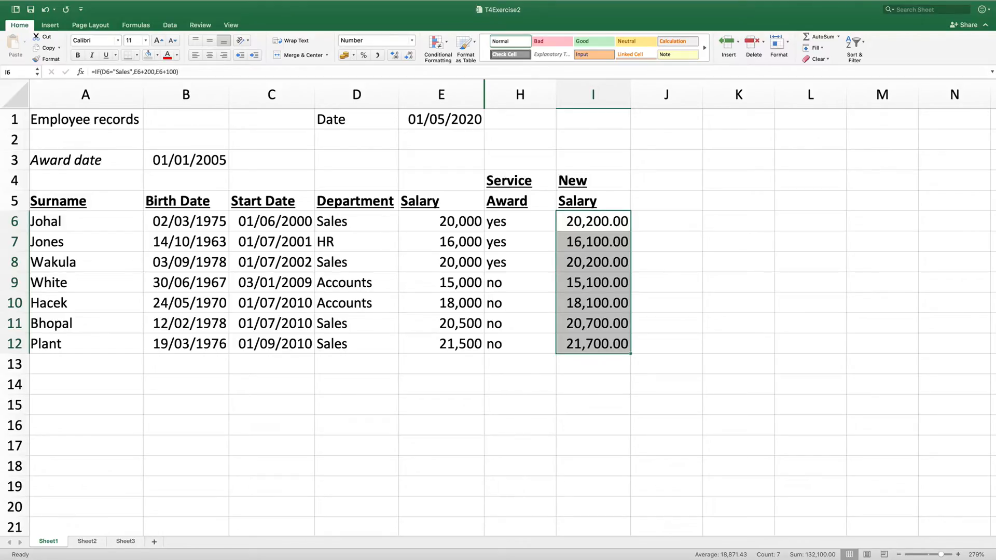
# Set the New Salary values in I6:I12 to 0 decimal places
pyautogui.rightClick(588, 274)
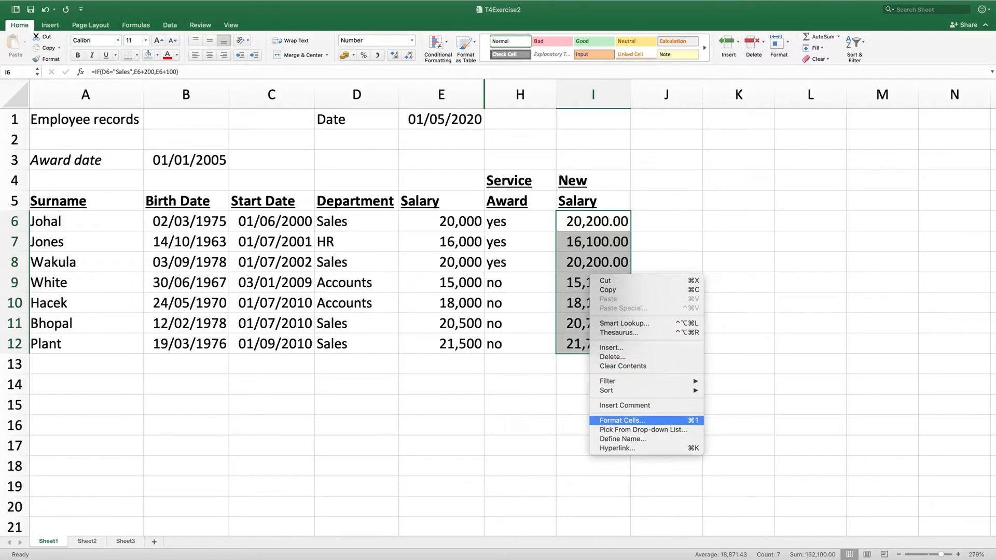
pyautogui.click(620, 421)
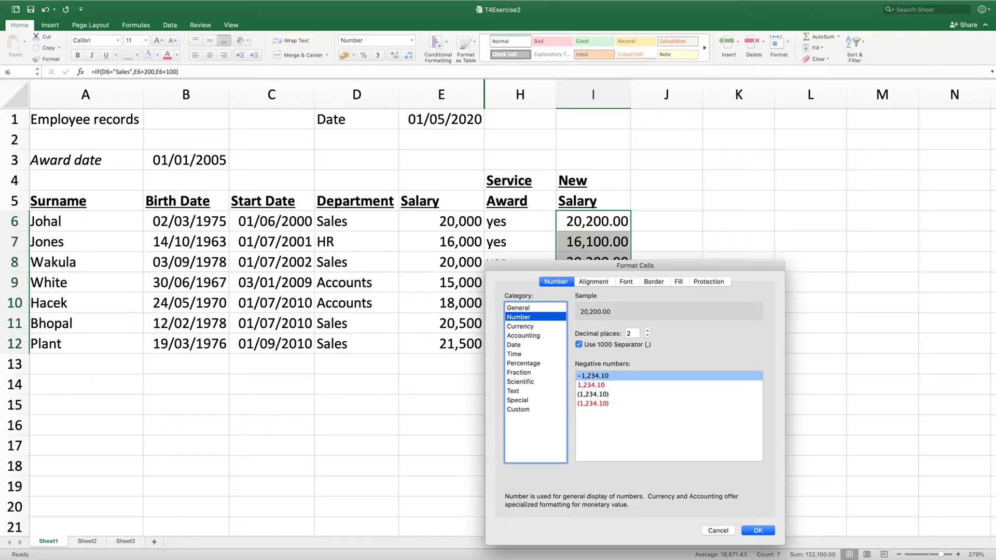
pyautogui.click(648, 337)
pyautogui.click(648, 336)
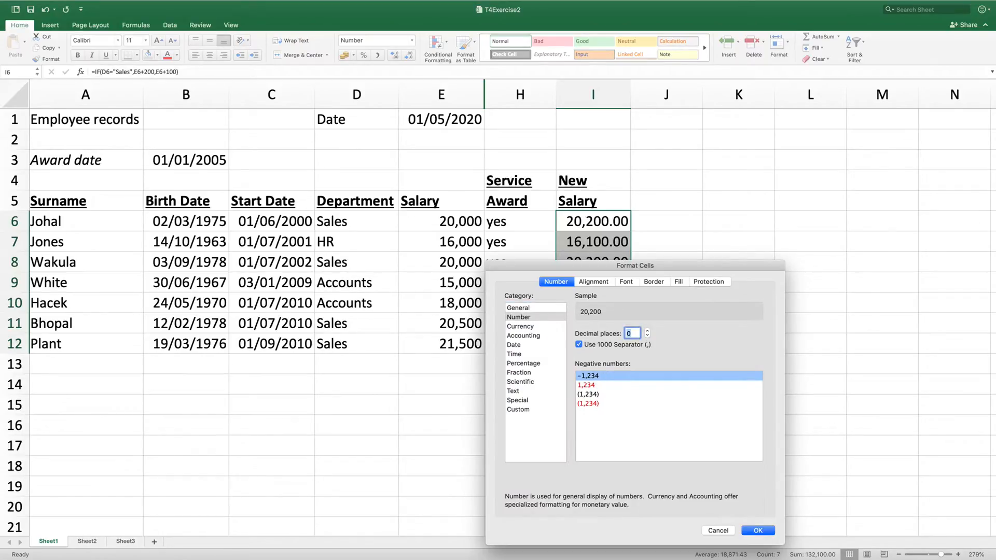
pyautogui.press('Return')
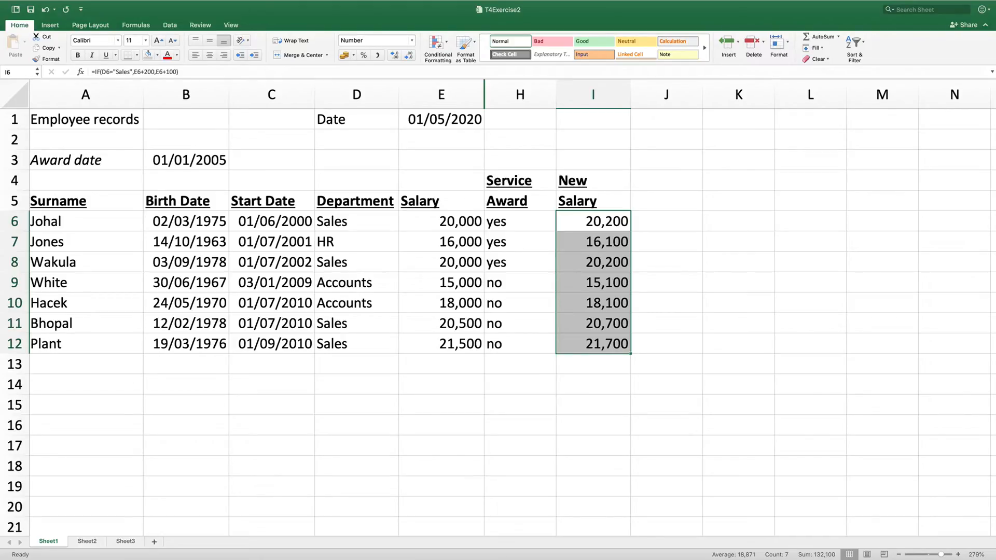
# Enter the two-row heading "Name" in cell J4 and "Award" in cell J5
pyautogui.click(667, 180)
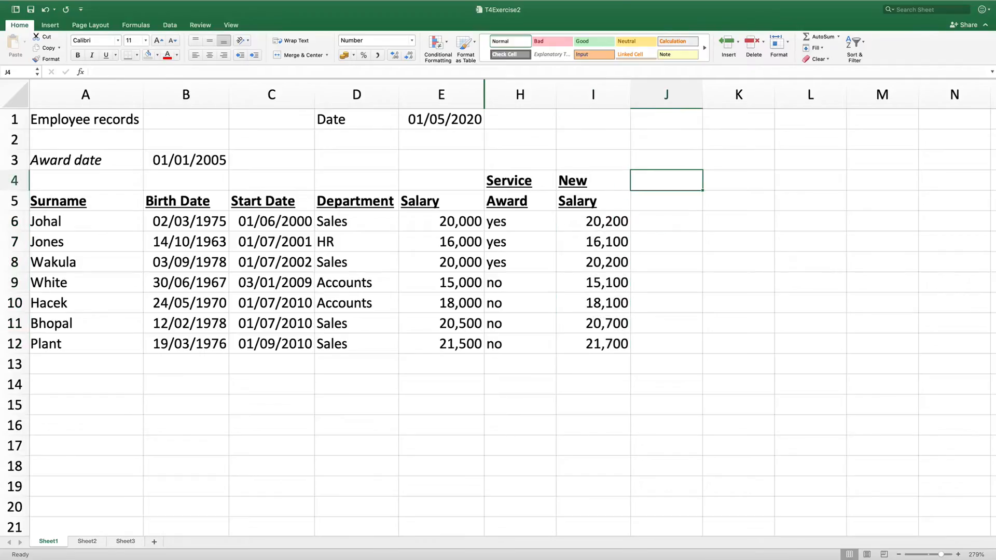
pyautogui.write('Name')
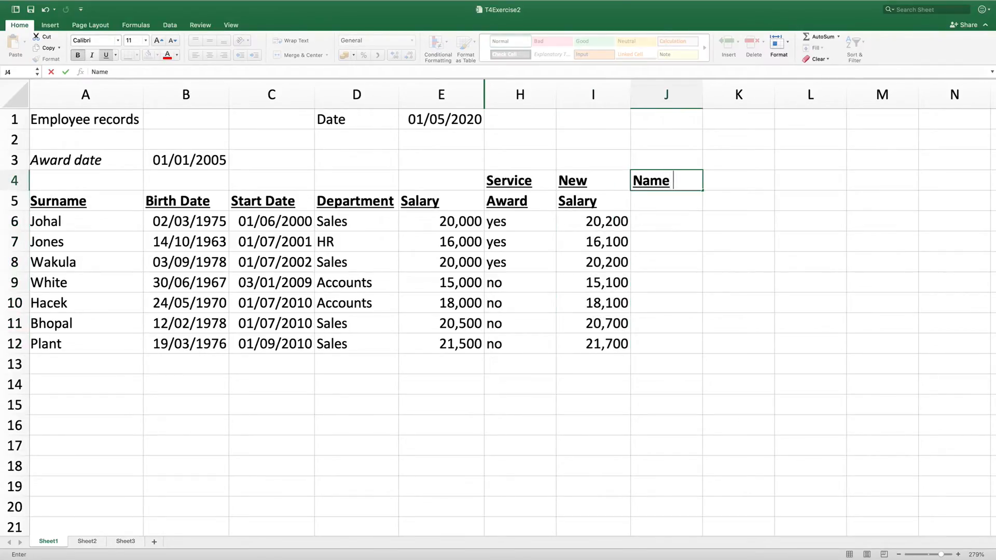
pyautogui.press('Return')
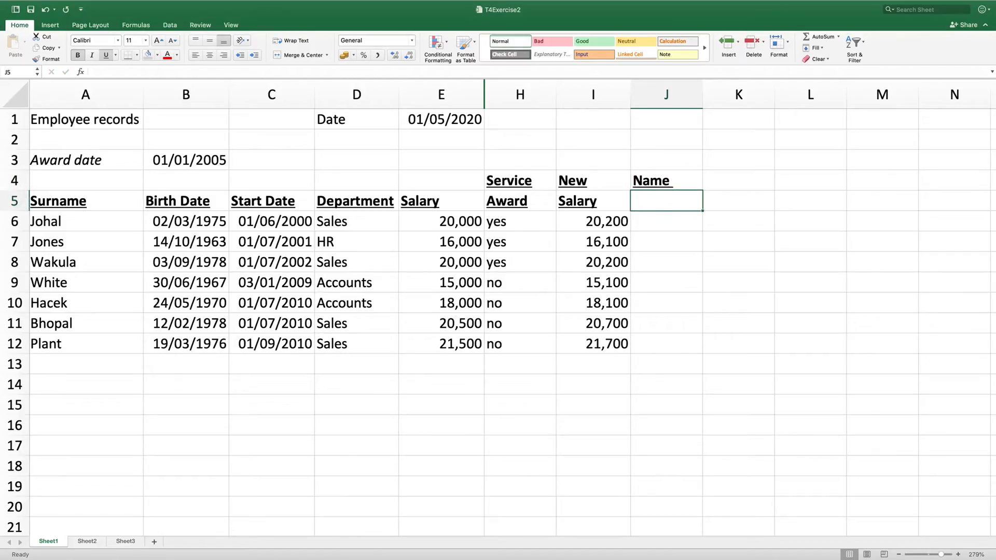
pyautogui.write('Award')
pyautogui.press('Return')
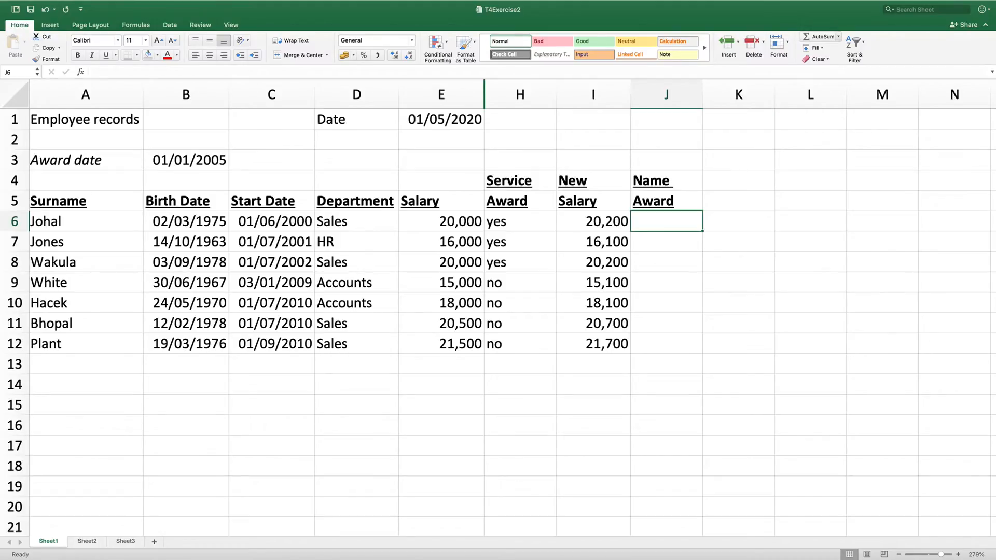
# Start a CONCATENATE function in J6 with A6 as the first text and a comma "," as the second text
pyautogui.click(839, 37)
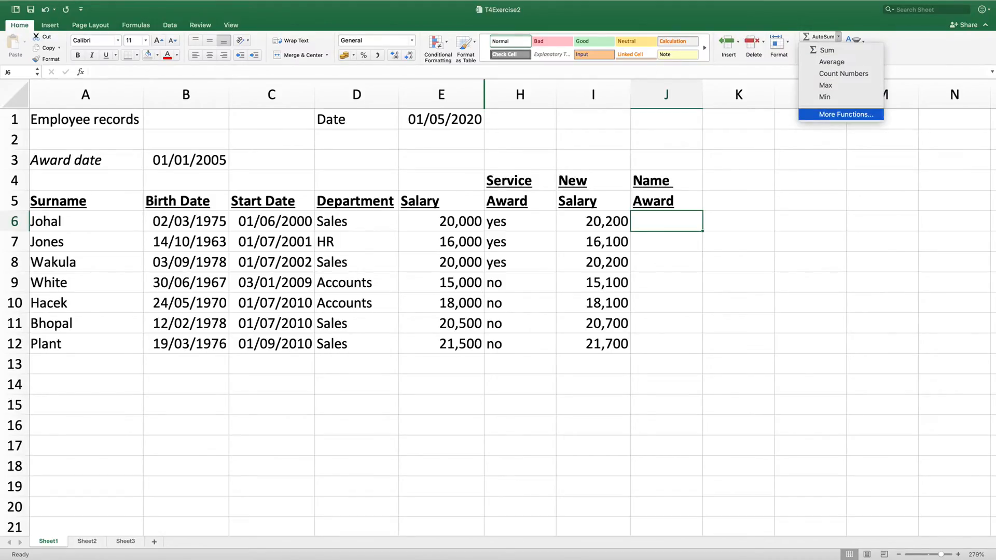
pyautogui.click(847, 115)
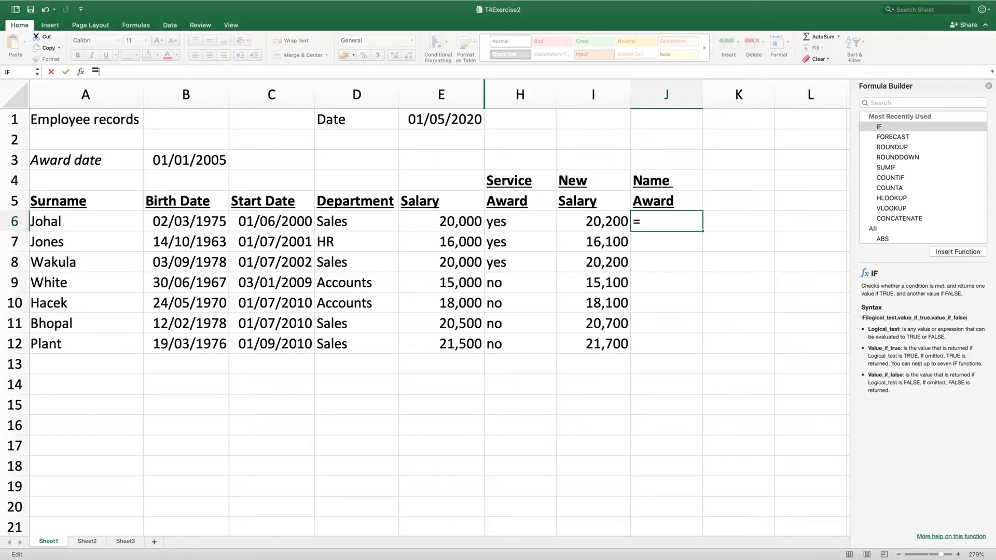
pyautogui.doubleClick(899, 218)
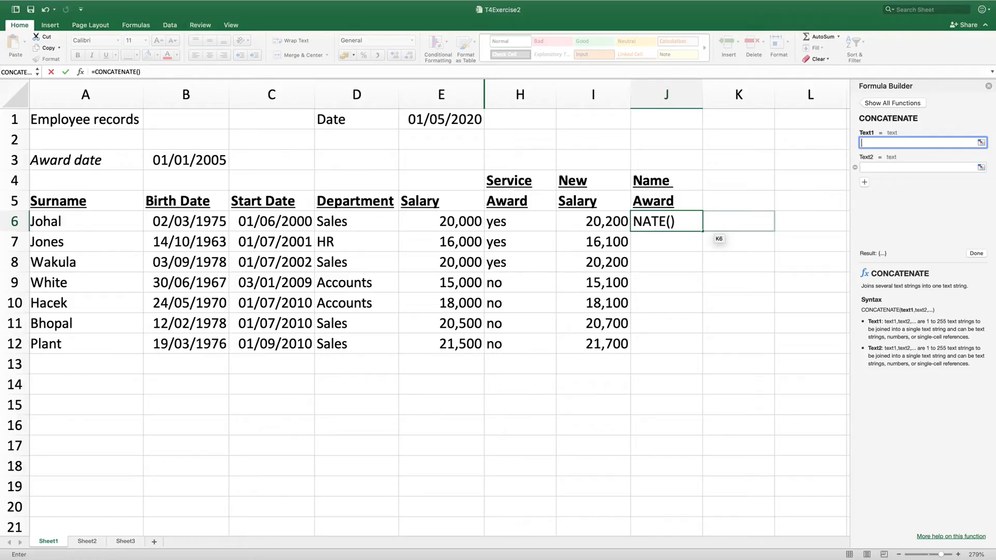
pyautogui.click(90, 223)
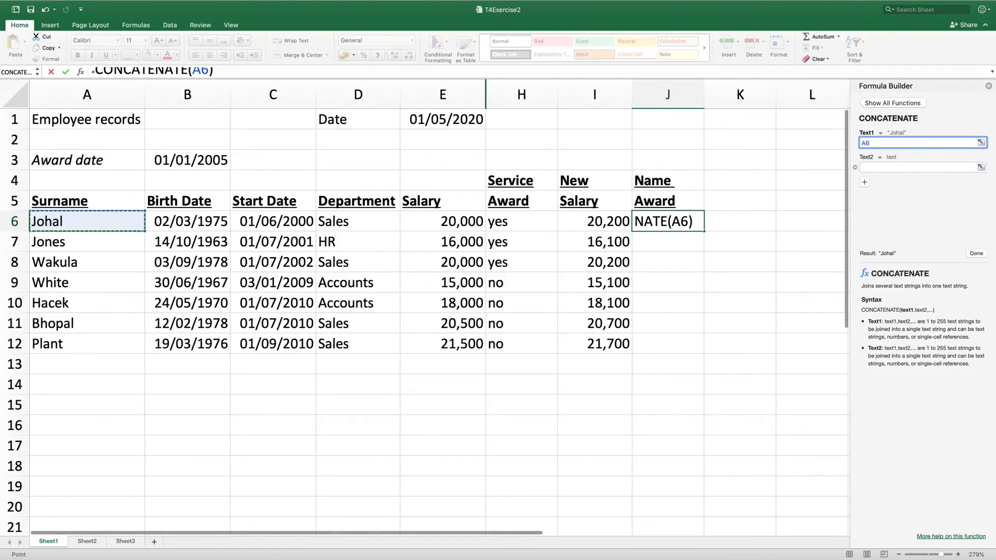
pyautogui.press('Tab')
pyautogui.write(',')
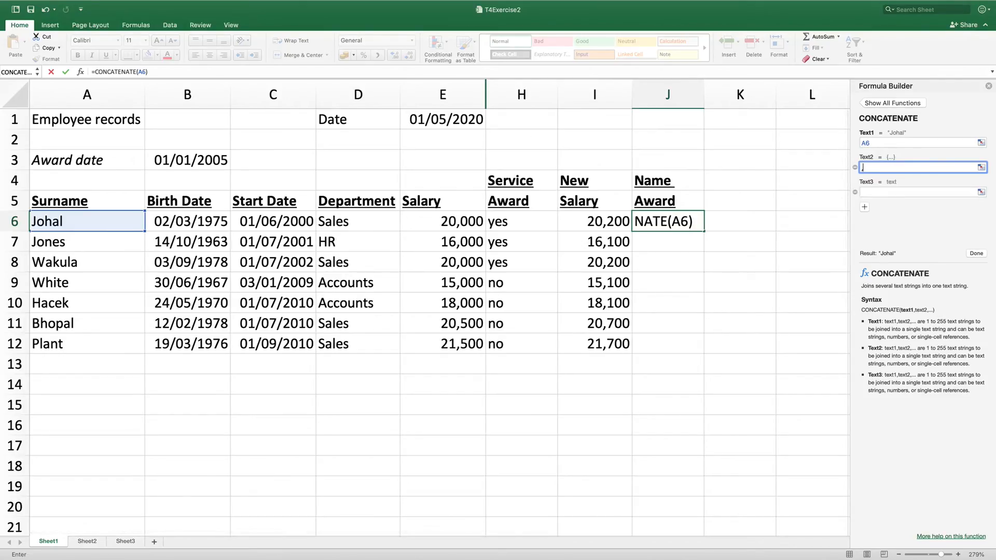
pyautogui.press('Tab')
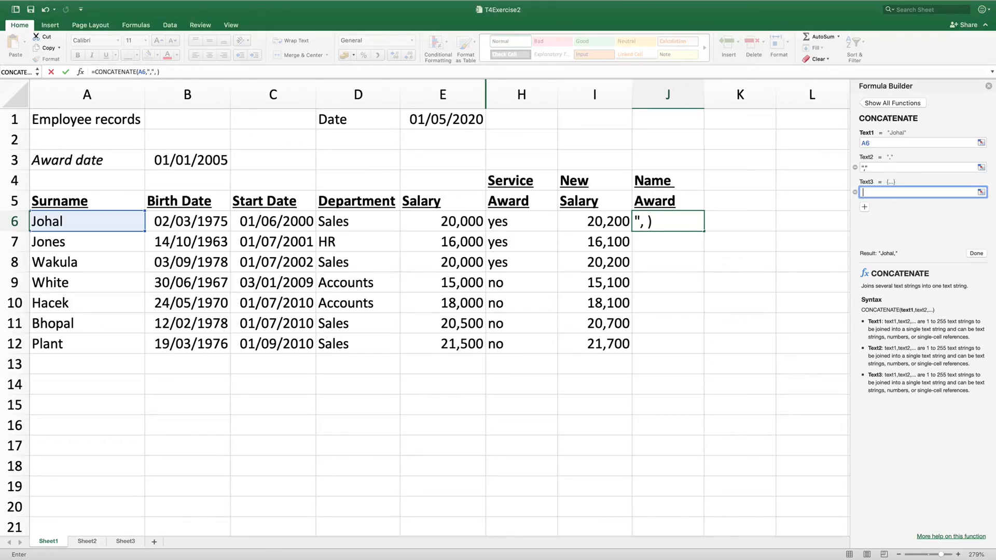
# Complete the CONCATENATE function in J6 with a space " " as Text3 and H6 as Text4, and fill it down to J12
pyautogui.click(864, 207)
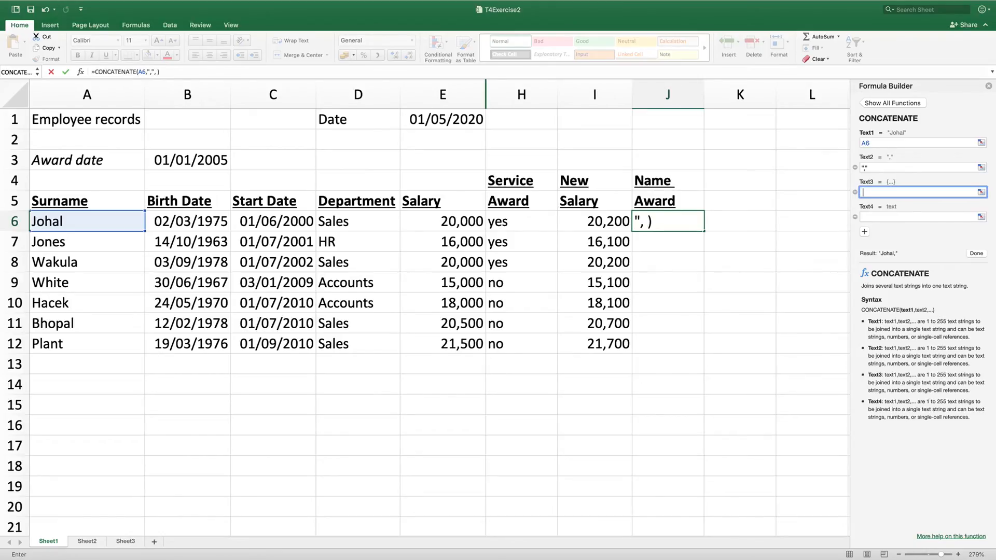
pyautogui.write('" "')
pyautogui.press('Tab')
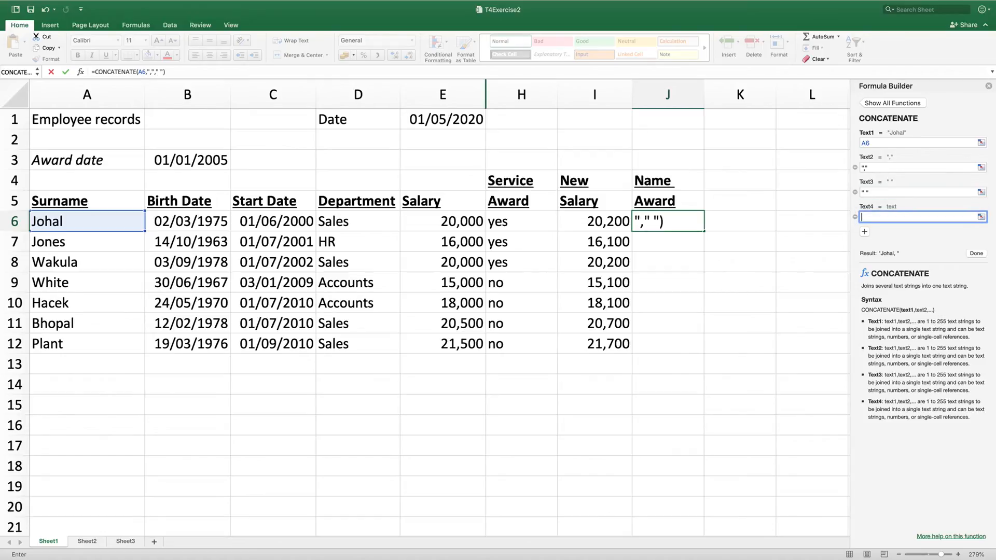
pyautogui.click(522, 222)
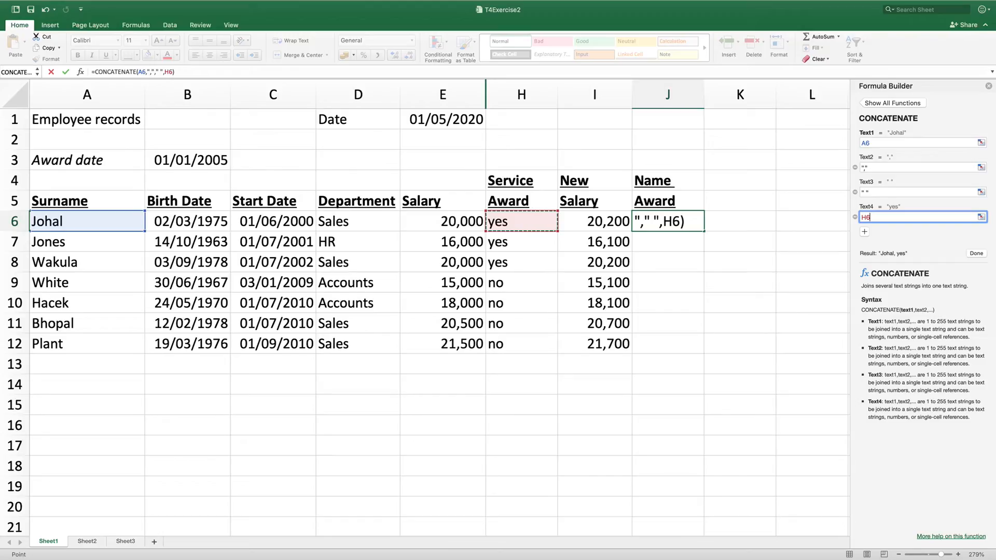
pyautogui.press('Return')
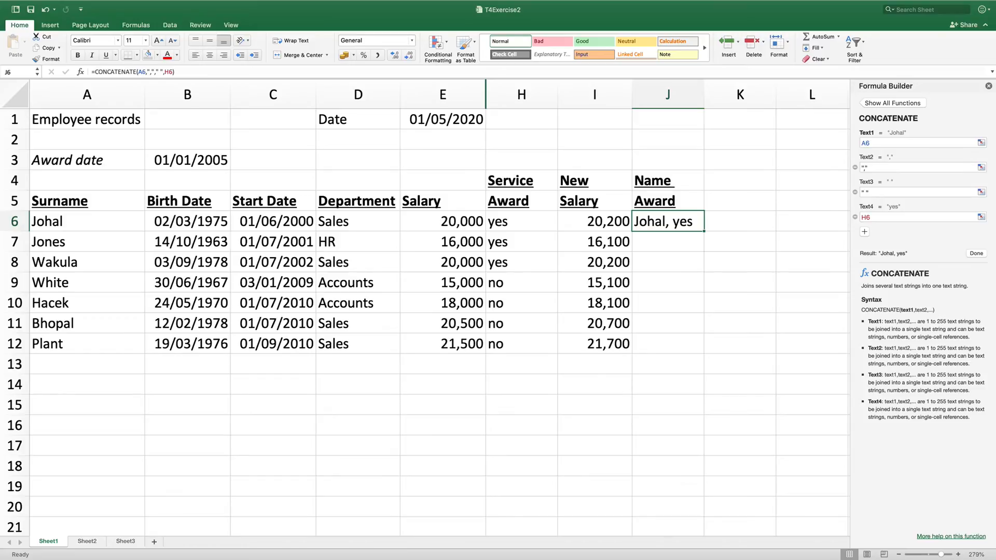
pyautogui.click(989, 86)
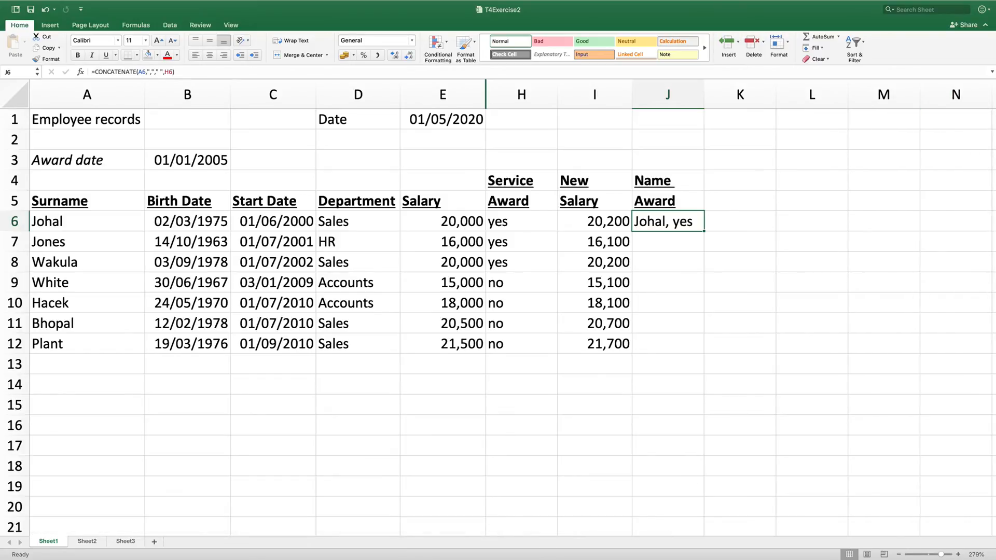
pyautogui.doubleClick(704, 232)
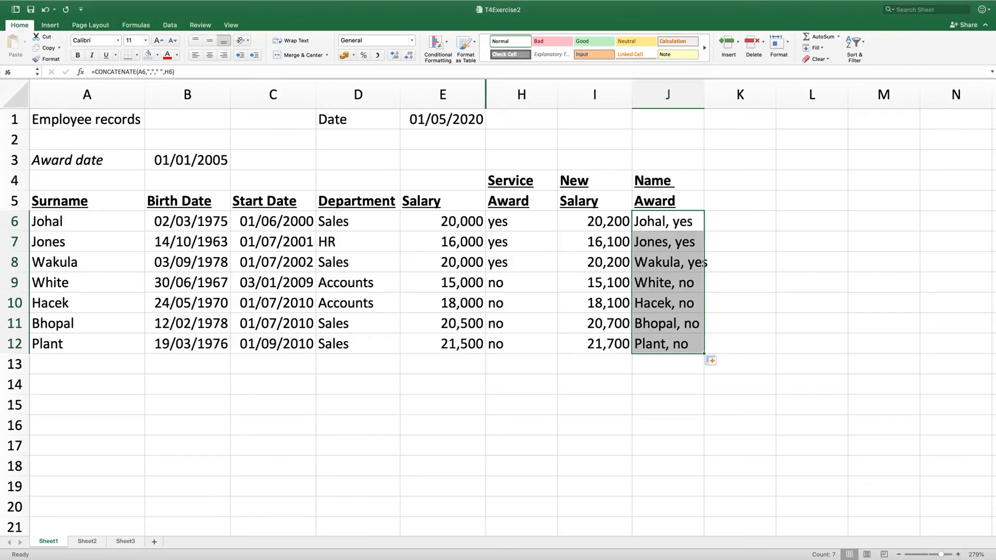
# Save the workbook under its existing name T4Exercise2 in Excel Workbook (.xlsx) format, replacing the existing file
pyautogui.click(59, 5)
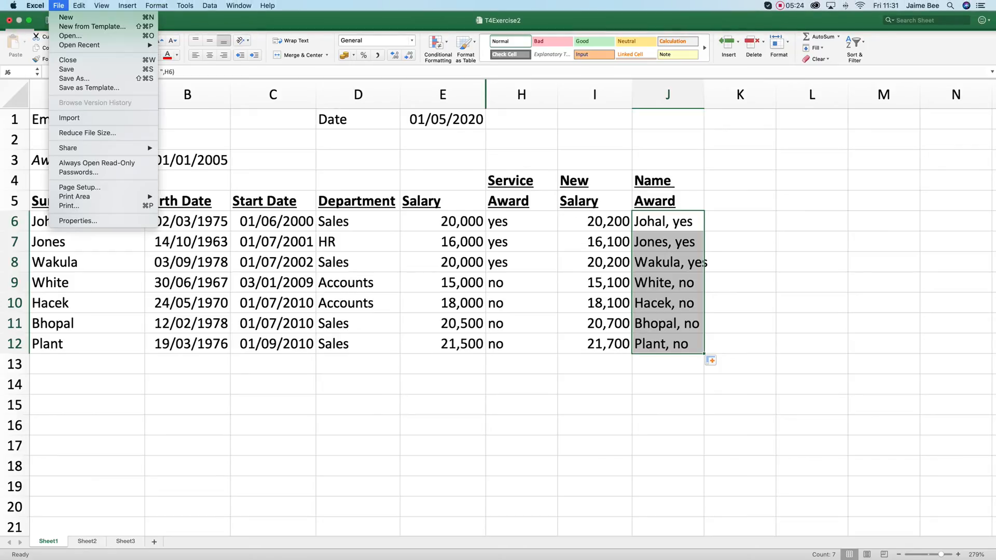
pyautogui.click(75, 79)
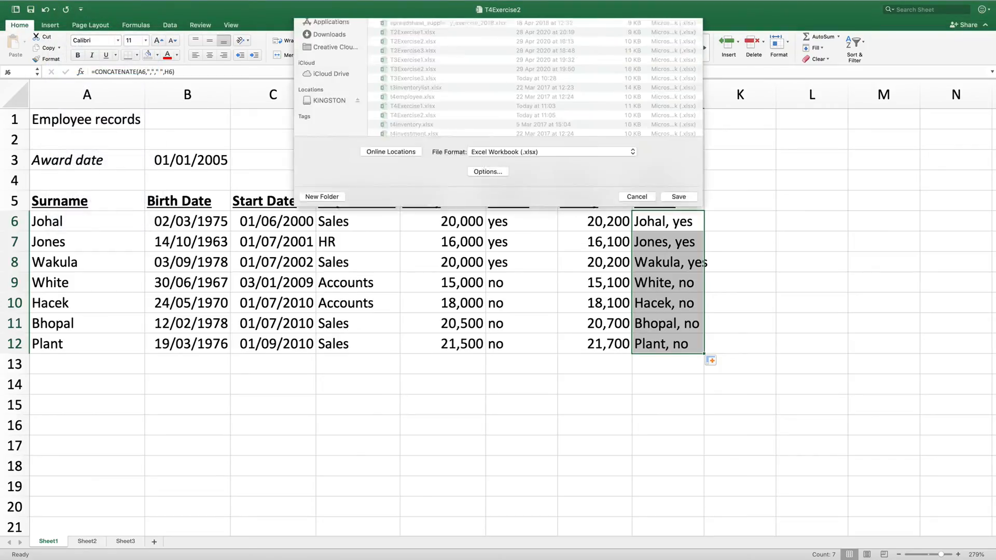
pyautogui.press('Return')
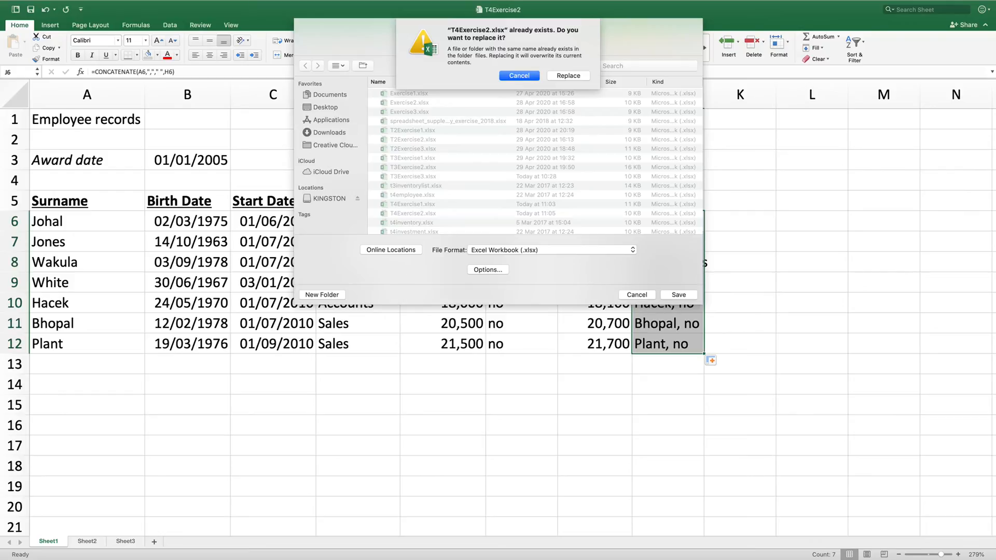
pyautogui.click(569, 76)
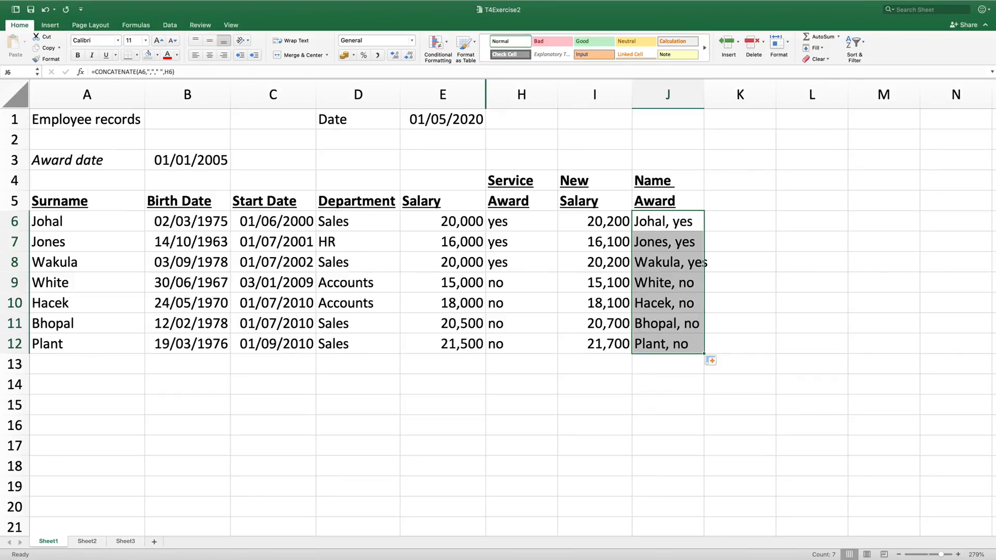
# Autofit the width of all columns on the sheet, including the hidden columns F and G, and deselect the sheet
pyautogui.click(16, 95)
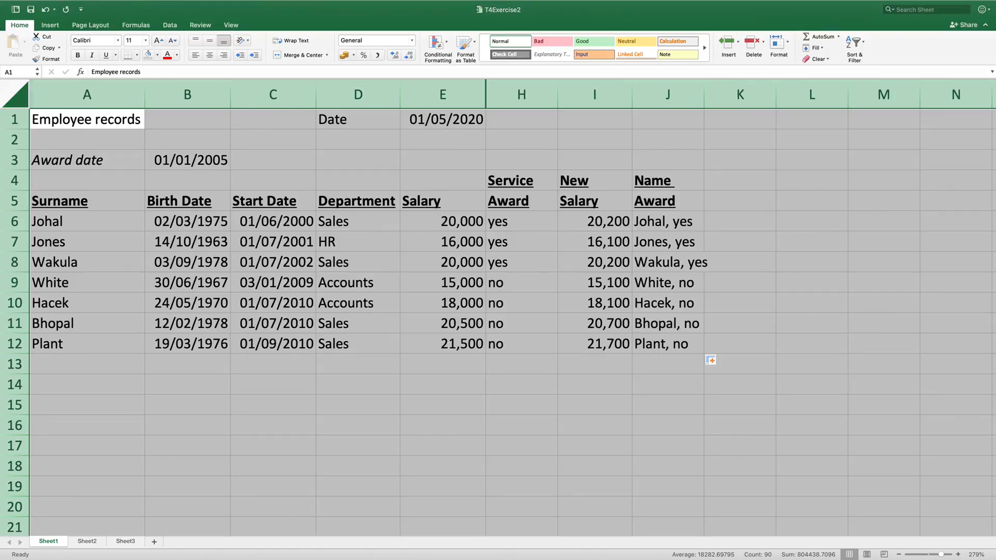
pyautogui.doubleClick(145, 95)
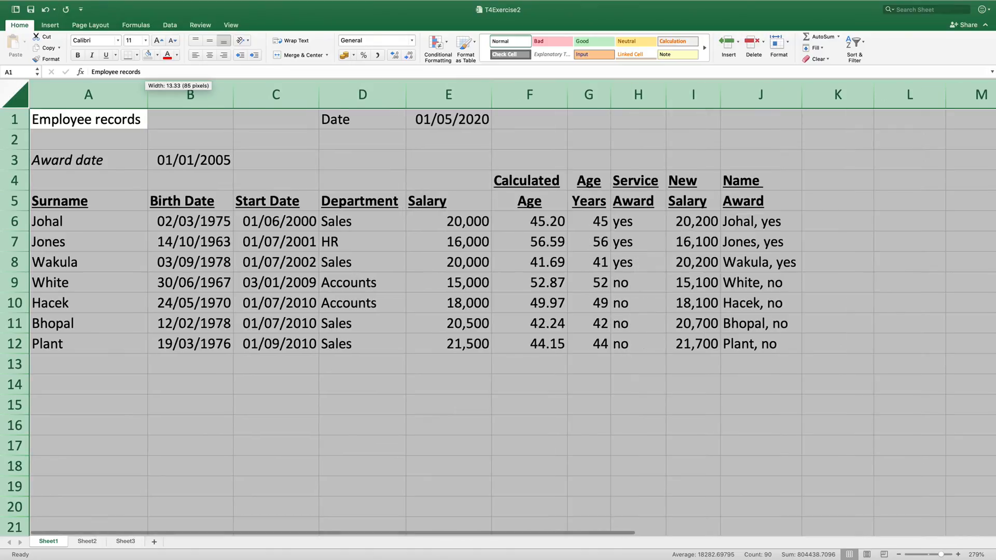
pyautogui.click(275, 242)
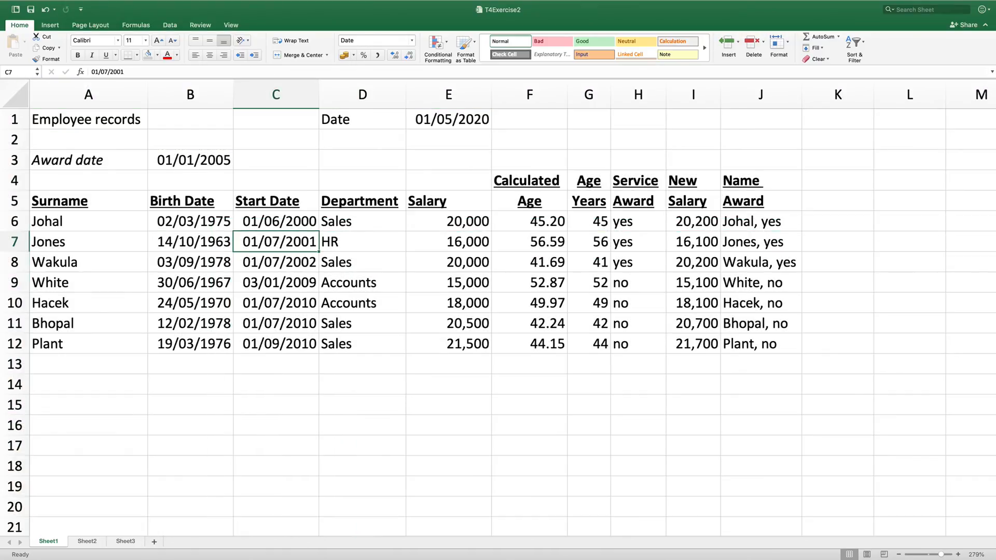